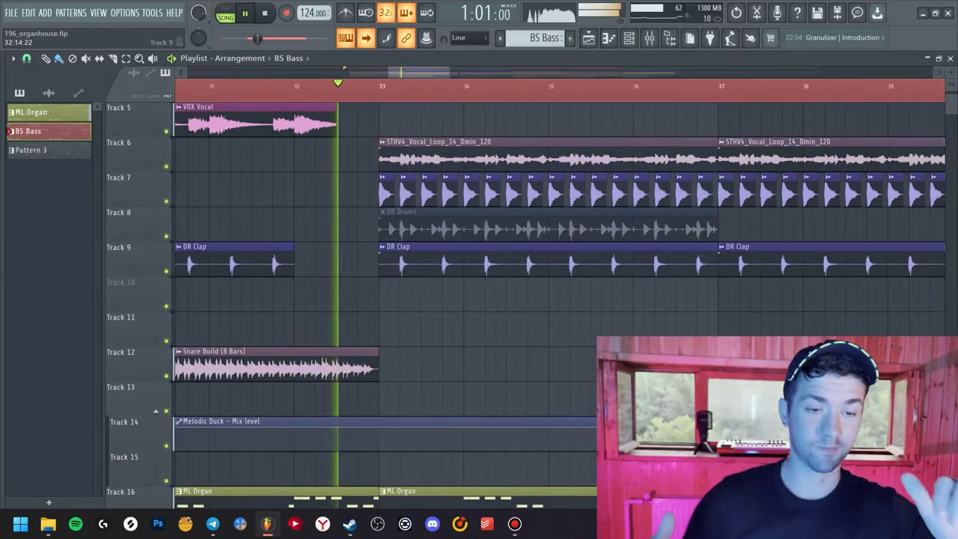
scroll(154, 200, up, 3)
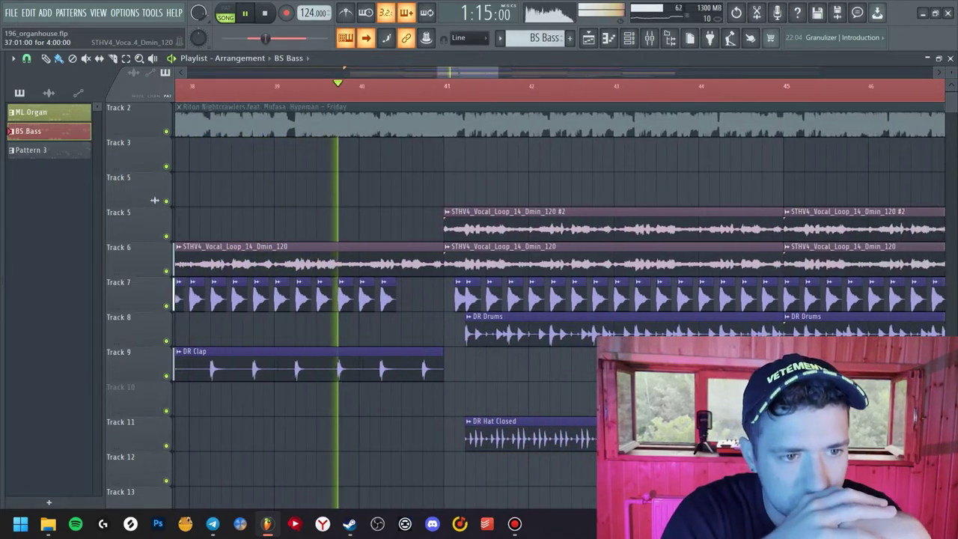
scroll(448, 300, down, 5)
scroll(449, 300, down, 5)
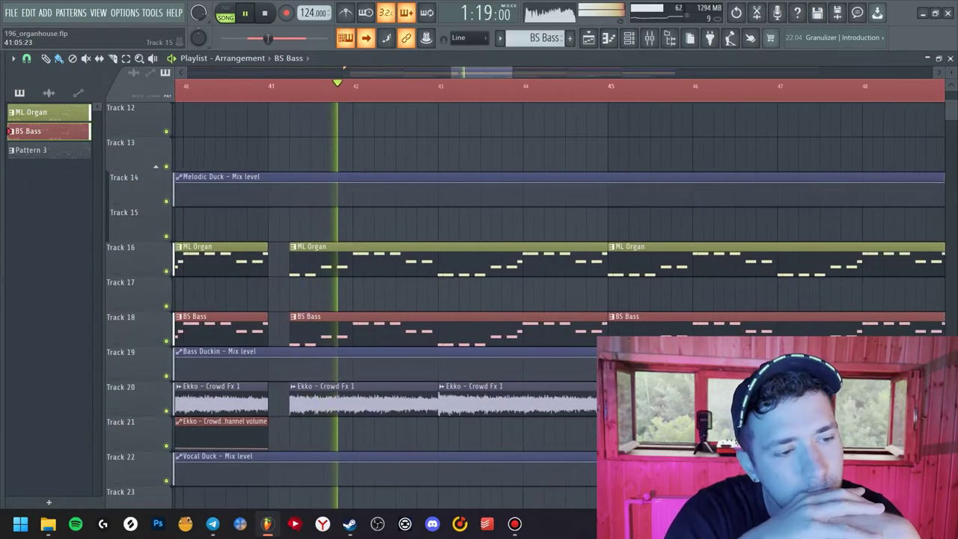
scroll(449, 299, up, 5)
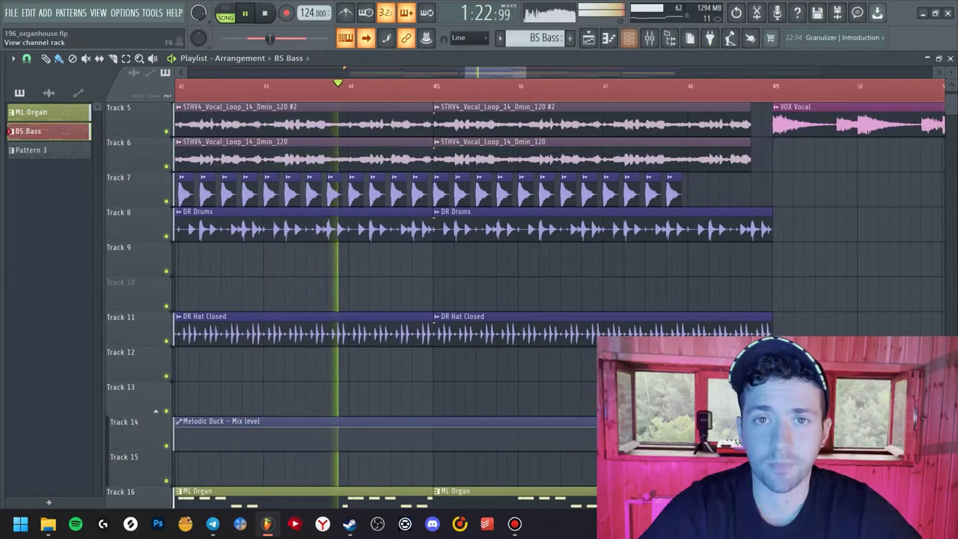
Step: Open the mixer to show the Master chain: Edison, Ozone 9, GClip and Tonal Balance Control 2
click(648, 37)
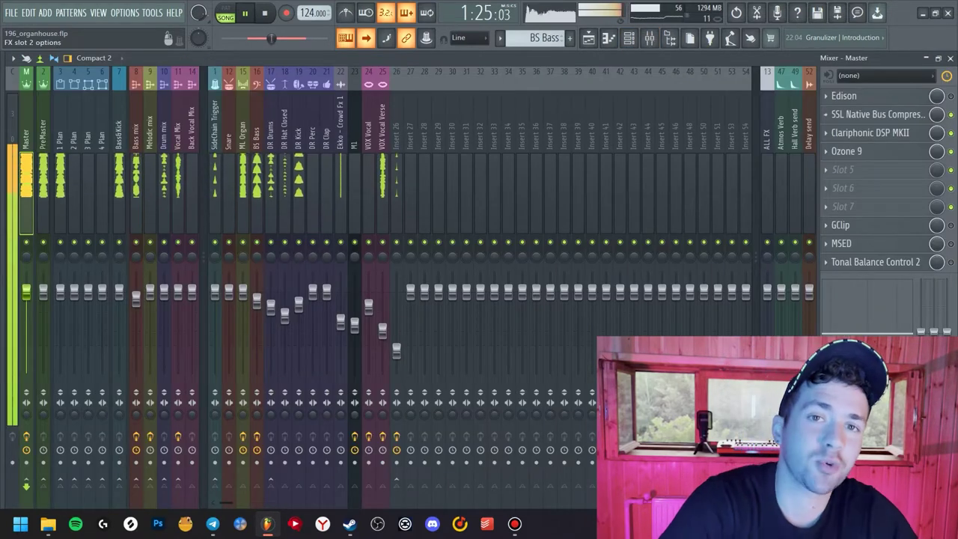
click(950, 58)
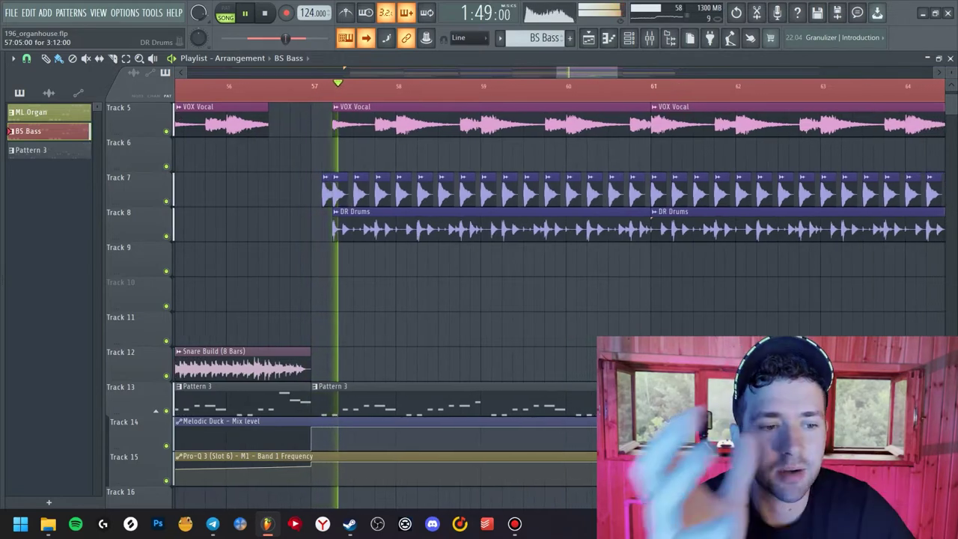
scroll(374, 299, down, 4)
scroll(375, 299, down, 1)
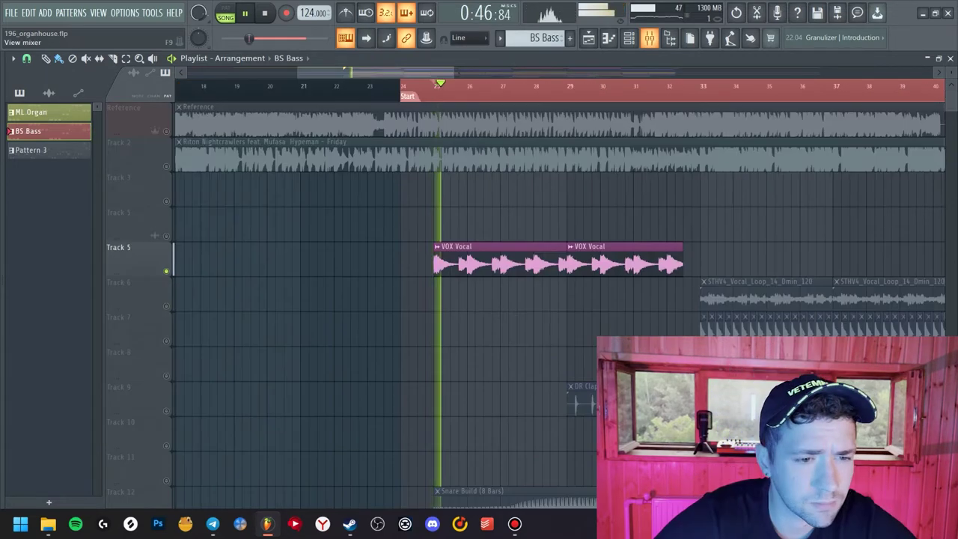
Step: Reopen the mixer and inspect the VOX Vocal insert's Pro-Q 3 equalizer
key(F9)
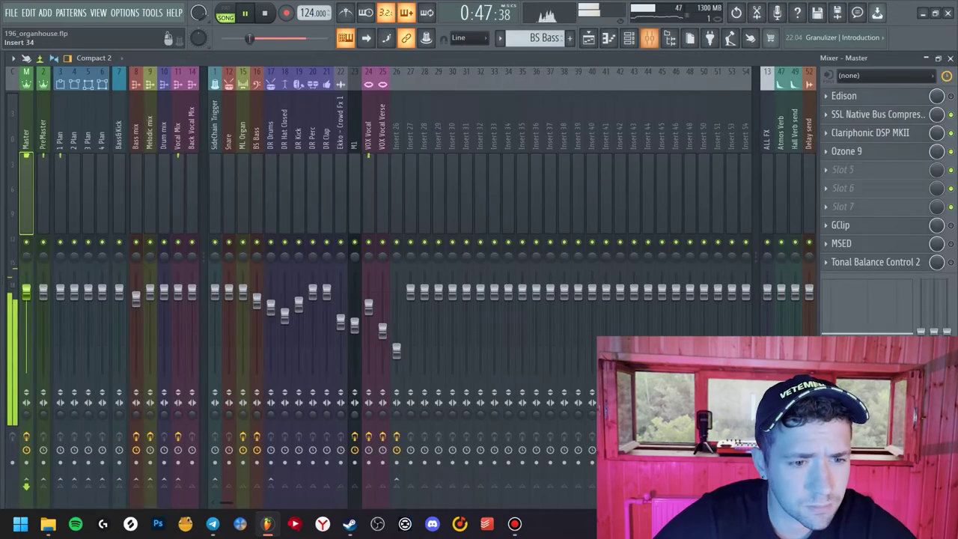
click(369, 307)
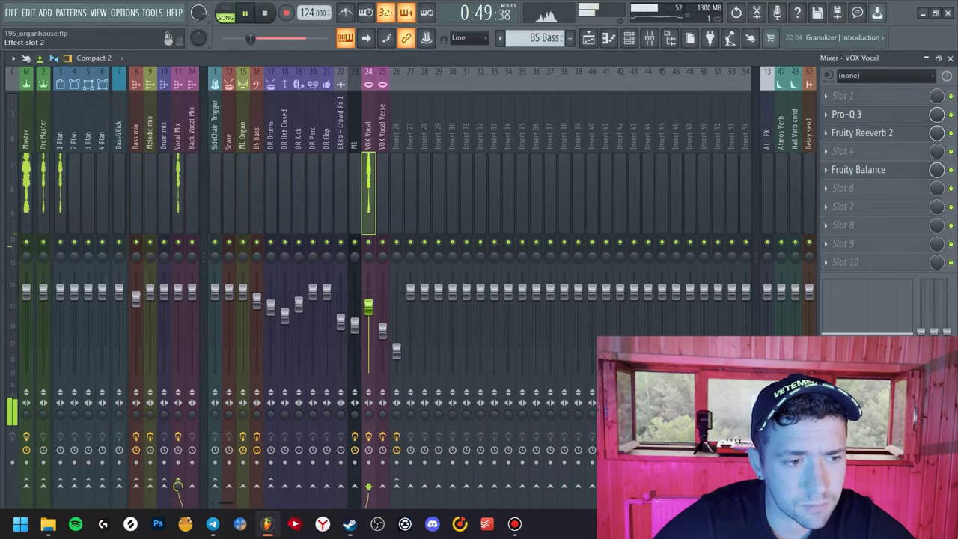
click(846, 114)
click(846, 114)
Step: Open, close and briefly reopen the vocal's Fruity Reeverb 2 settings
click(862, 132)
click(862, 133)
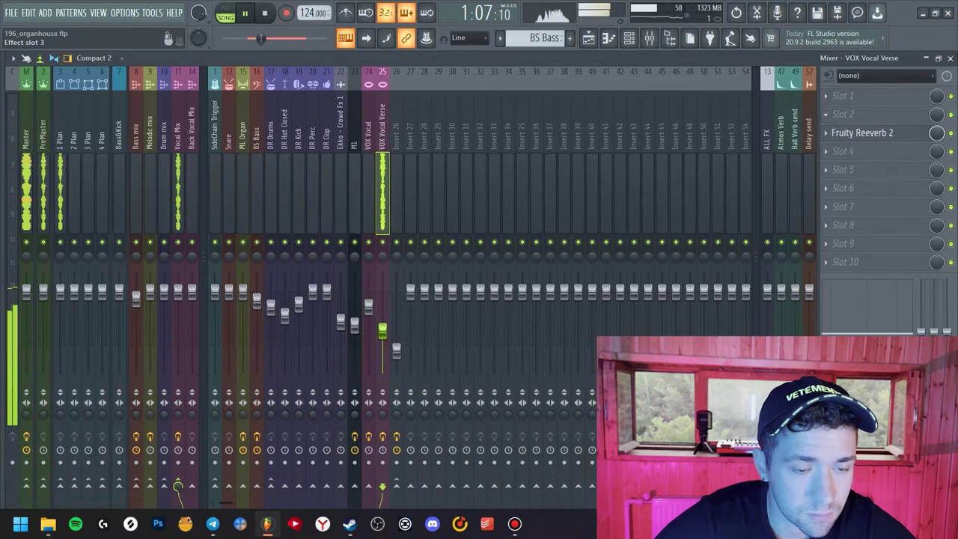
click(861, 132)
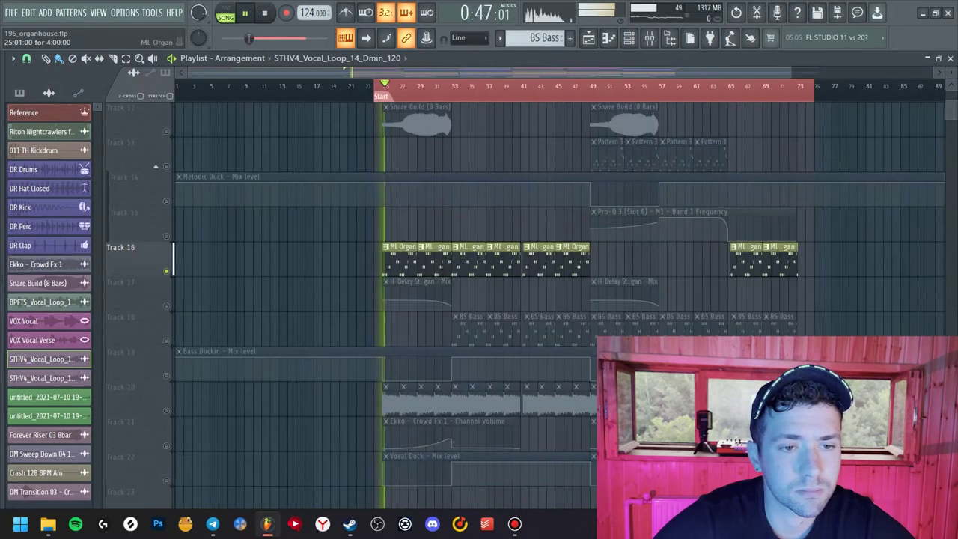
Step: Unmute Track 14 (Melodic Duck) and Track 15 (Pro-Q 3 frequency) automation, then show the mixer
click(19, 93)
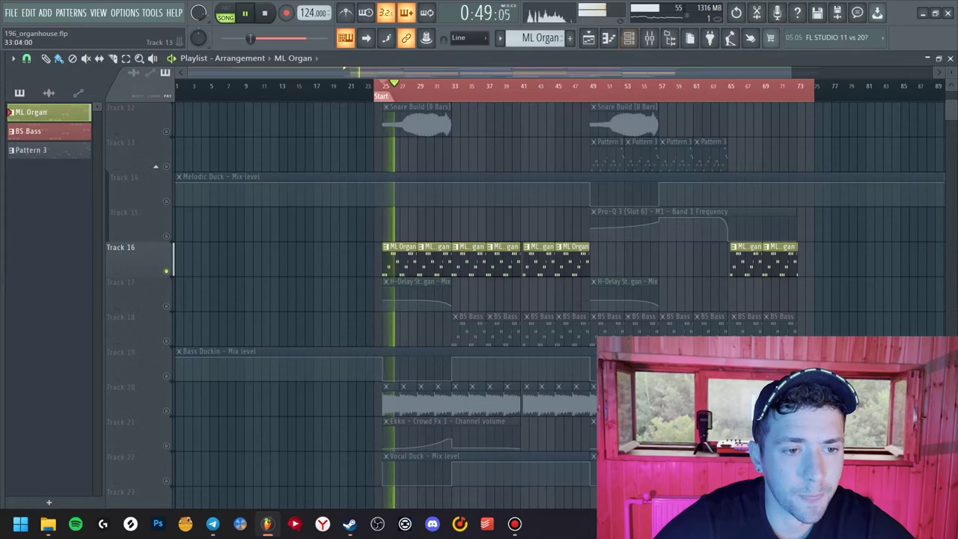
click(166, 201)
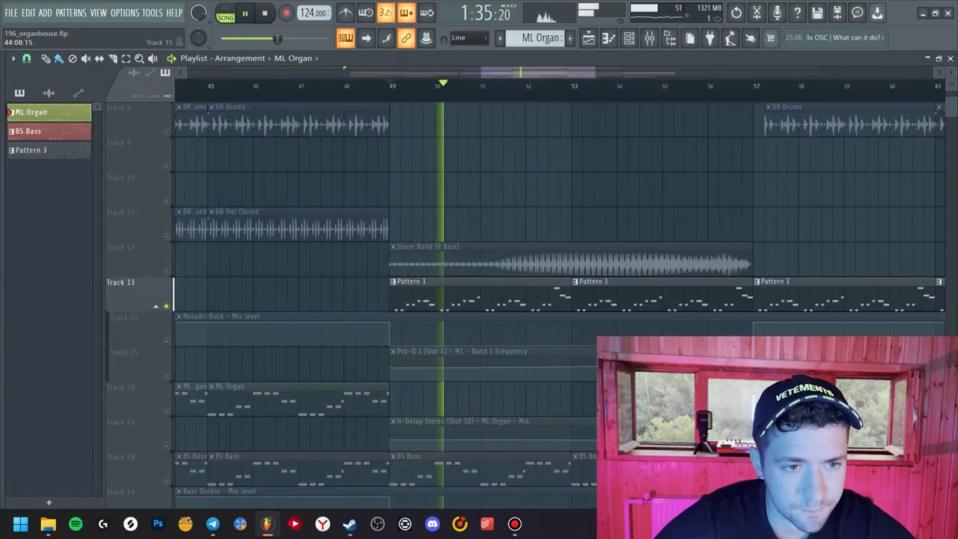
click(166, 376)
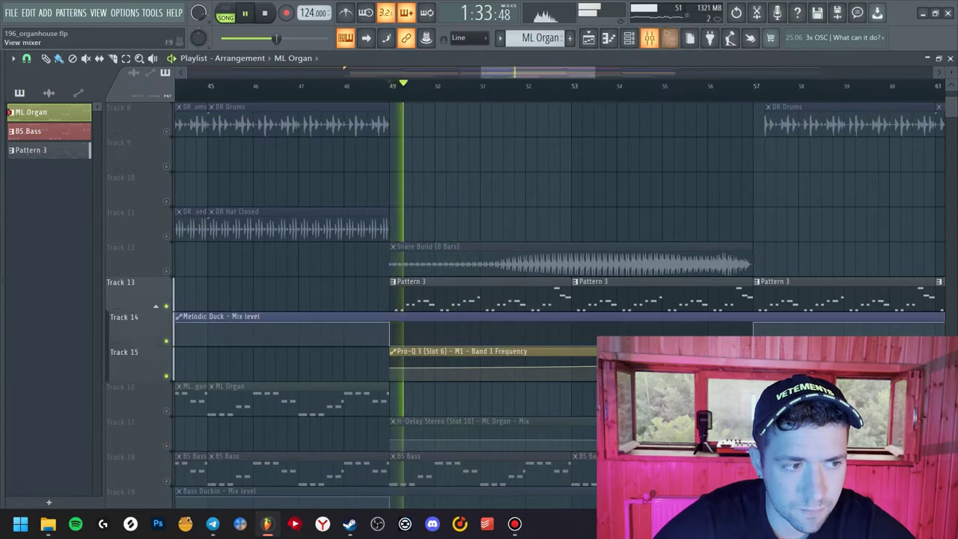
click(648, 37)
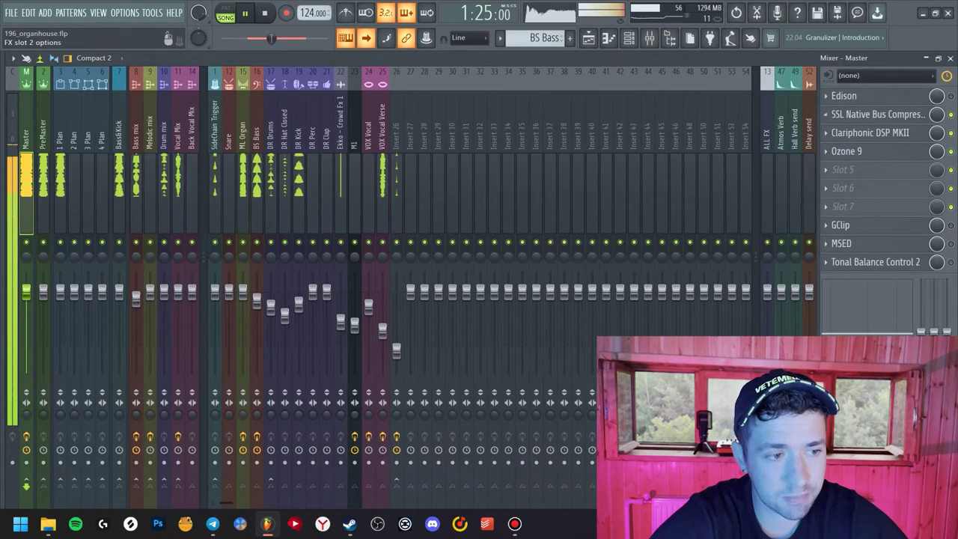
Step: Switch from the mixer back to the arrangement Playlist with F5
key(F5)
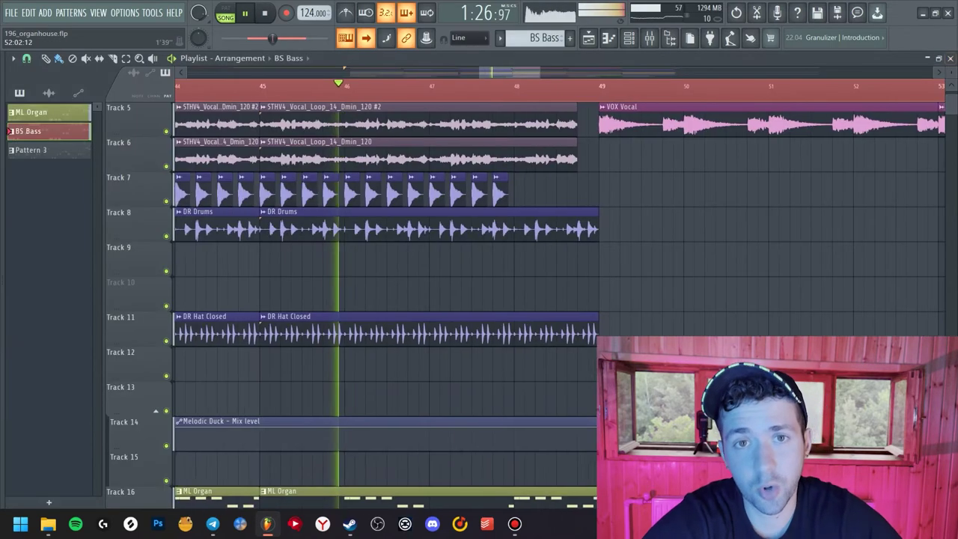